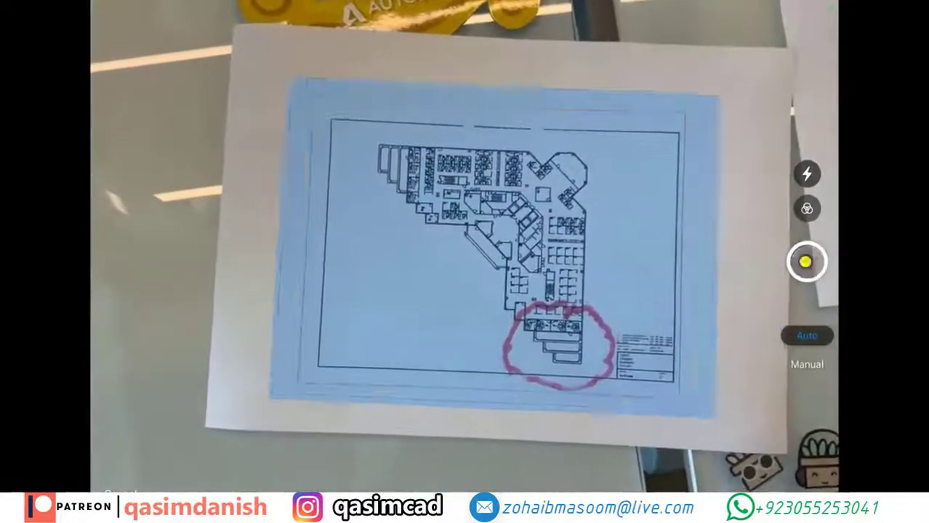
- Capture the marked-up floor plan print and import page 2 of scanned_file.pdf into Floor Plan Sample.dwg as a markup
click(805, 263)
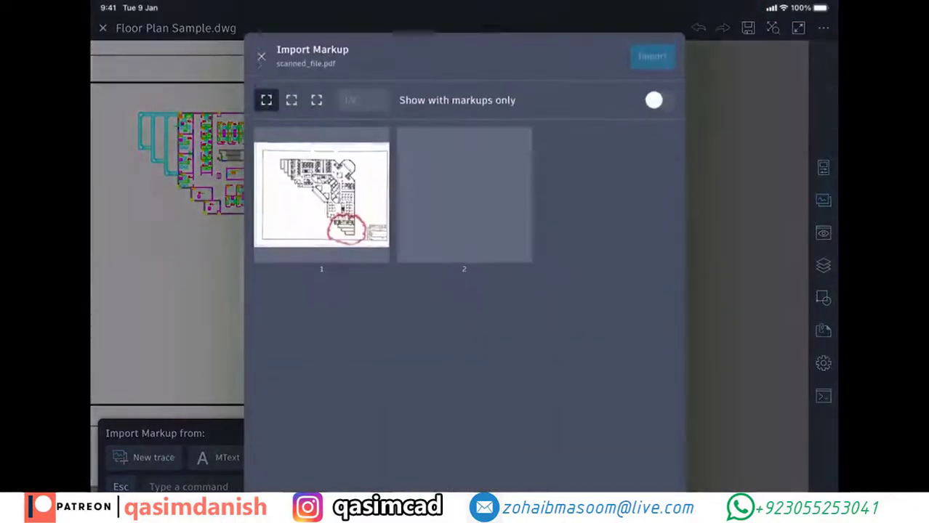
click(486, 192)
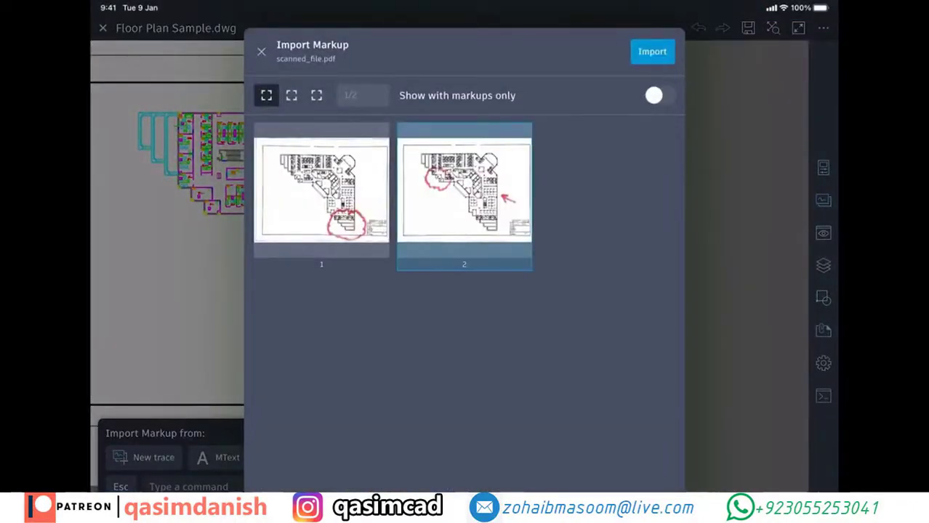
click(652, 51)
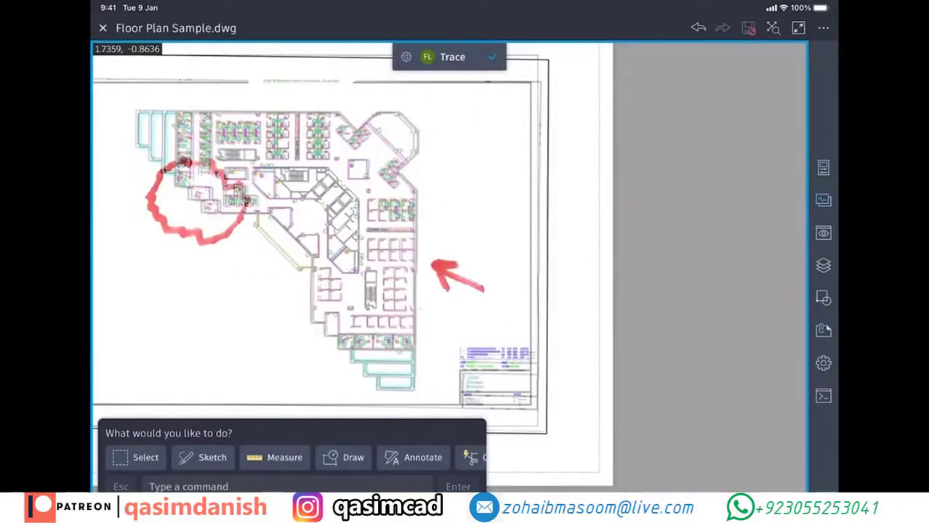
- Set the trace's Markup Paper Background to its maximum and finish the trace
click(406, 56)
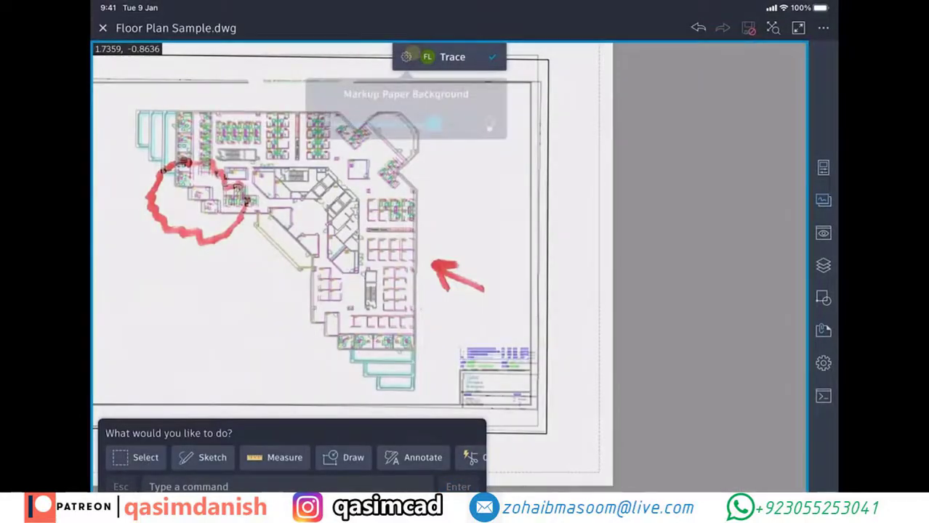
mouse_move(332, 145)
mouse_down()
mouse_move(348, 125)
mouse_move(474, 126)
mouse_up()
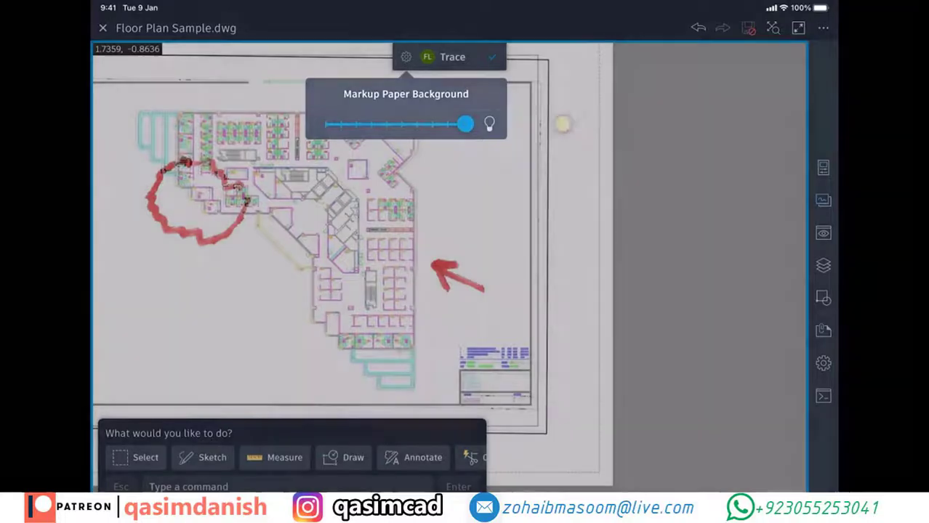
click(559, 124)
click(492, 56)
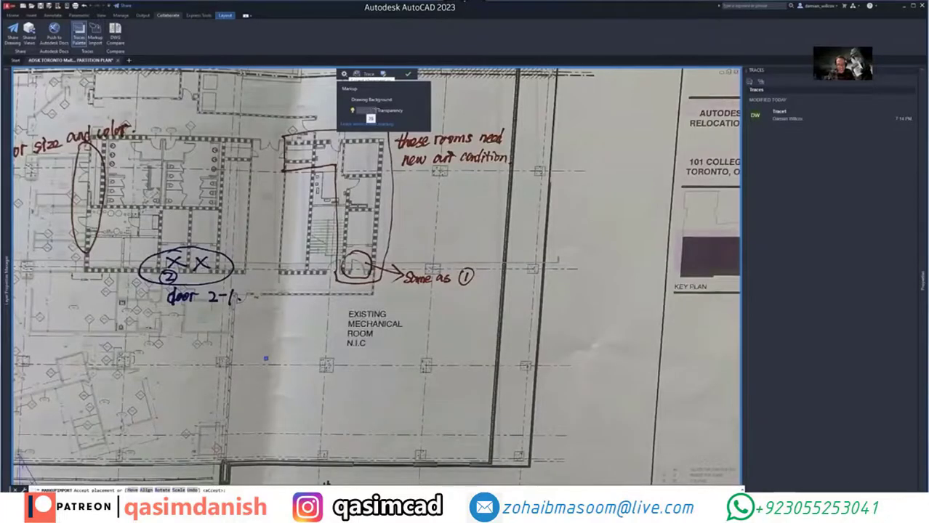
- Switch to AutoCAD 2023 and adjust the Drawing Background transparency so the imported markup shows together with the partition plan
drag(370, 117, 409, 117)
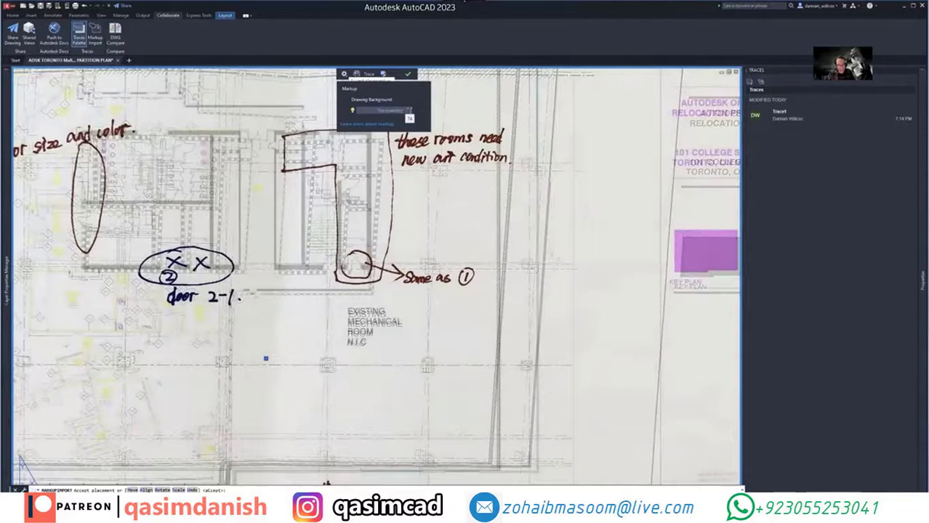
click(419, 93)
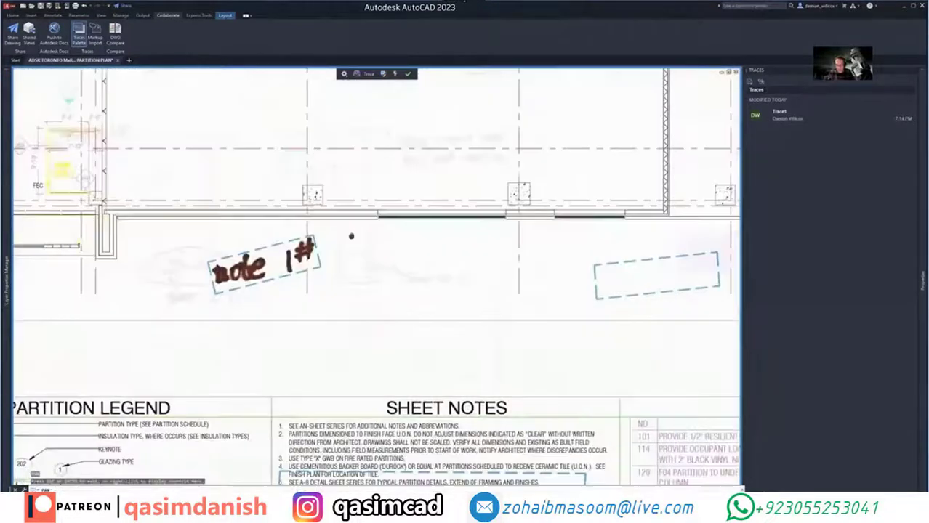
- Correct the recognised handwritten note 2 to NOTE #2 and insert it as Mtext just above the handwriting
scroll(565, 289, up, 3)
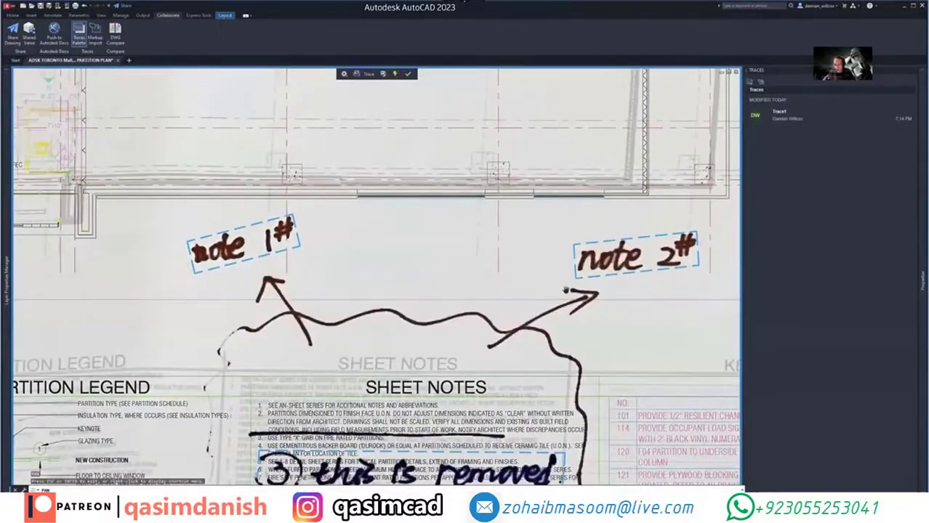
click(594, 272)
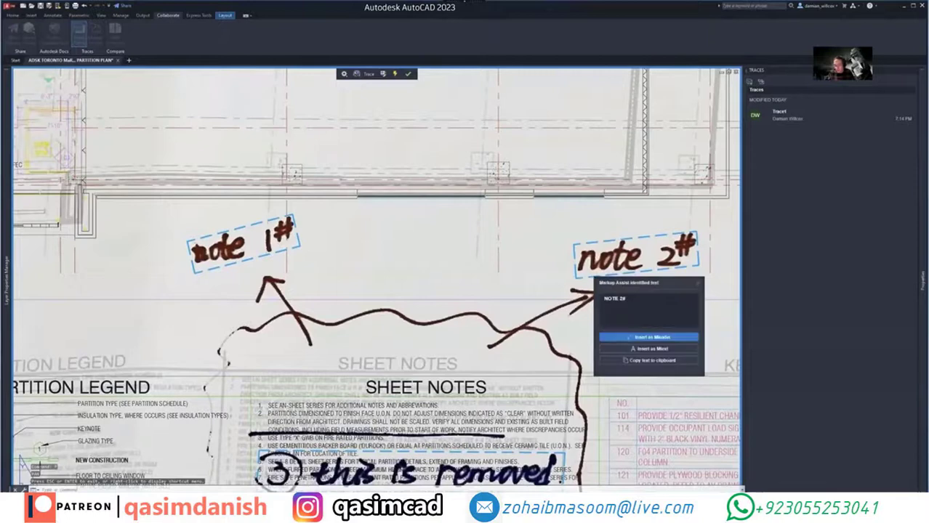
click(623, 299)
key(BackSpace)
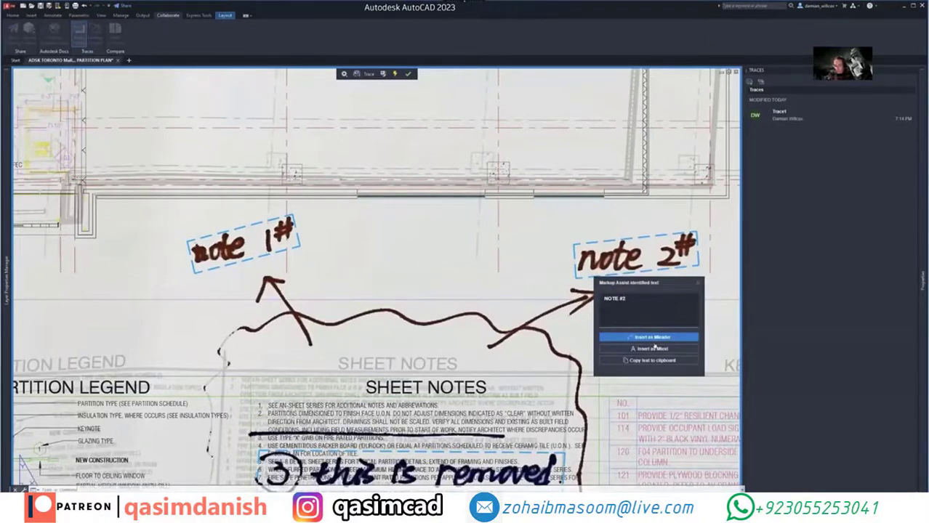
click(655, 351)
click(561, 205)
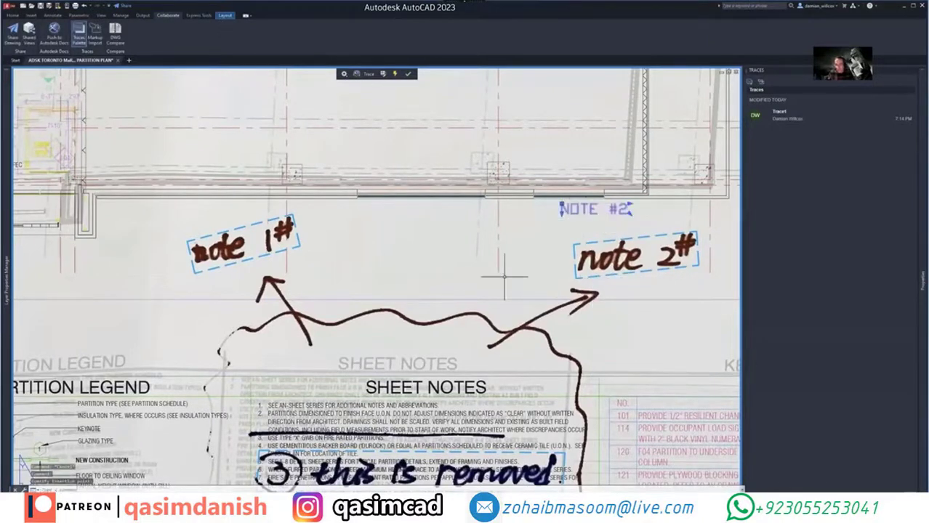
- Insert the recognised handwritten note 1 into the drawing as NOTE #1, placed just above the handwriting
click(213, 267)
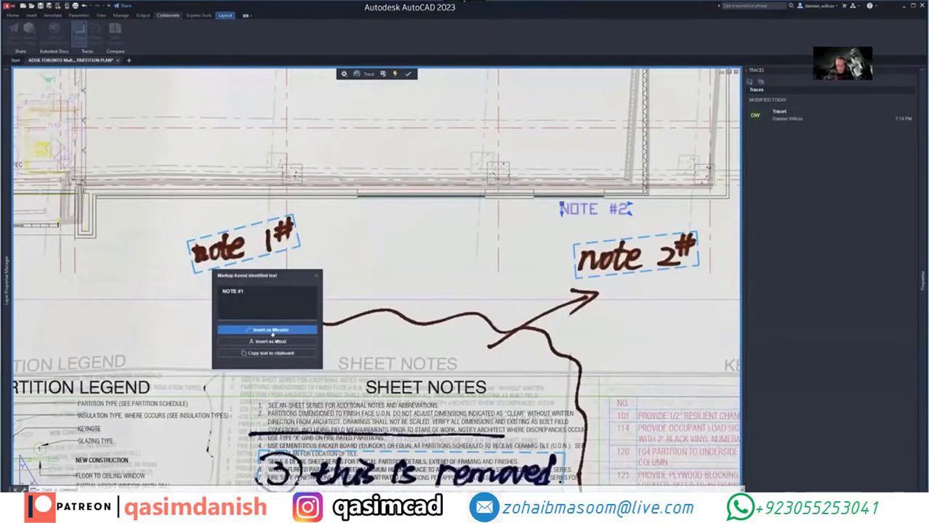
click(267, 330)
click(192, 205)
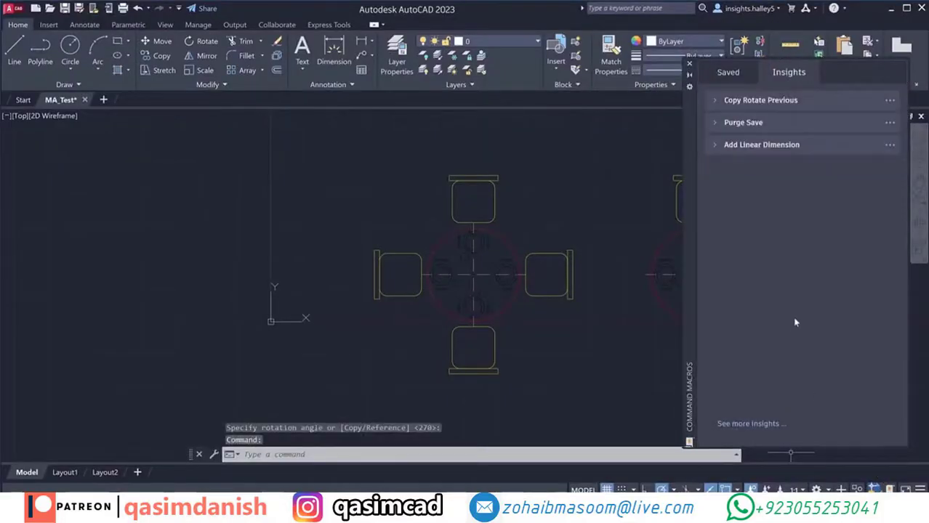
- Examine the suggested command macros, including Copy Rotate Previous, Hatch with Defined Pattern and Scale, Rectangular Revision Cloud and Add Aligned Dimensions
click(714, 101)
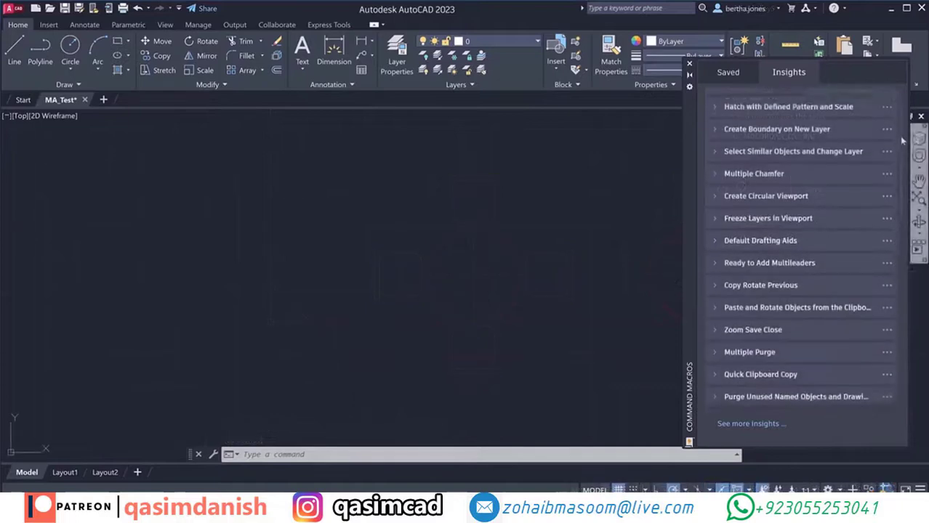
scroll(902, 201, down, 5)
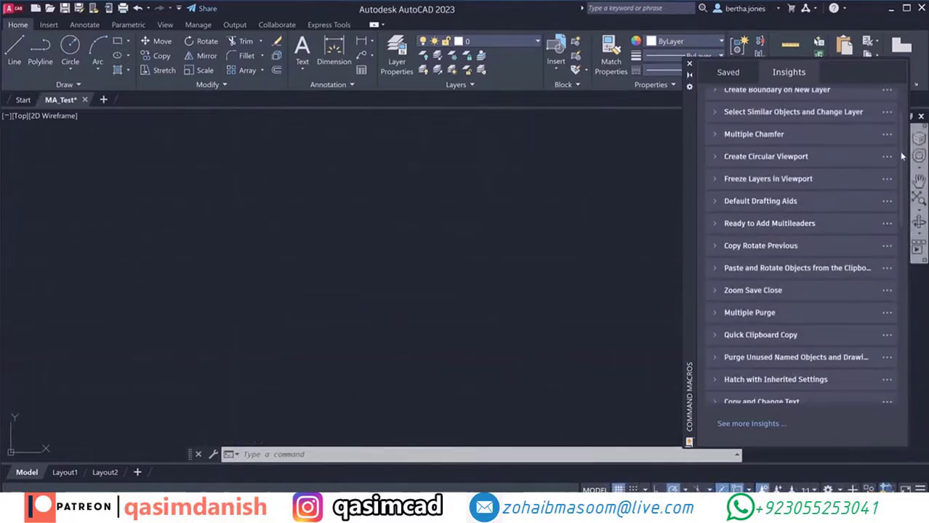
scroll(902, 202, down, 9)
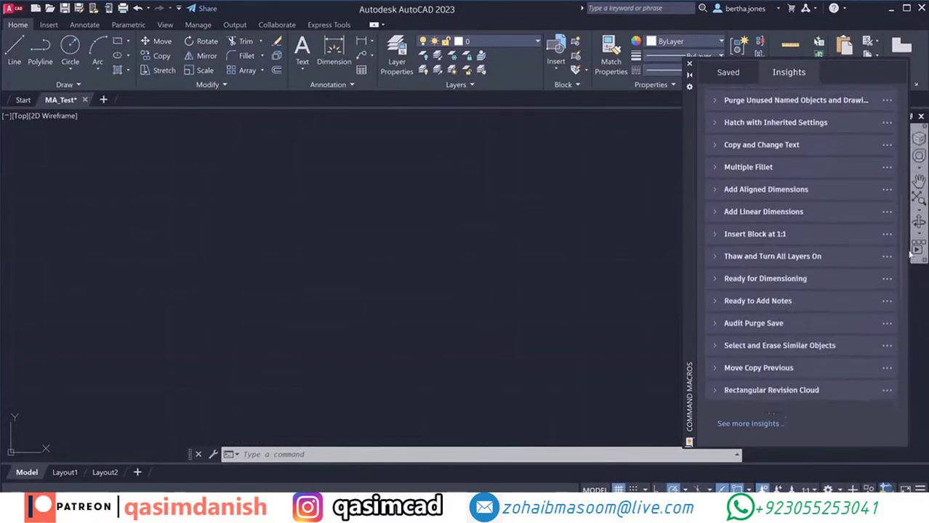
scroll(910, 314, down, 1)
click(715, 282)
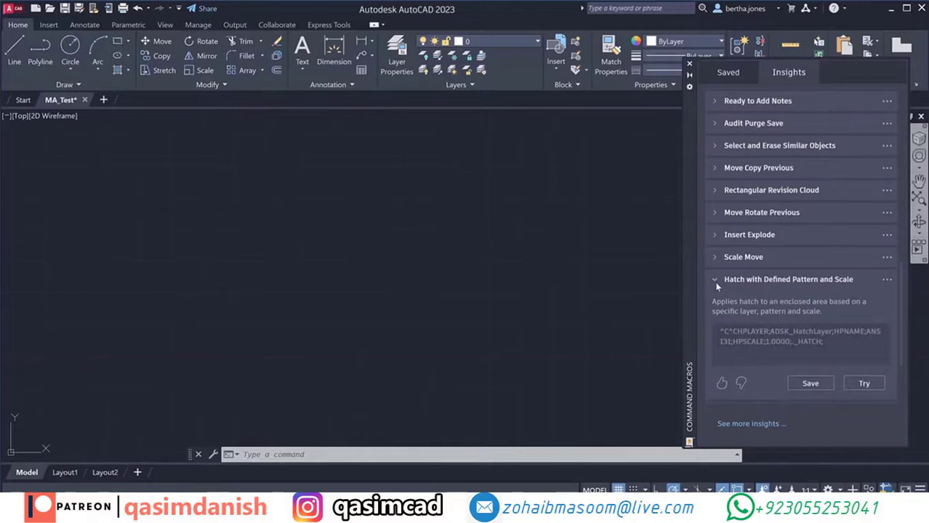
click(716, 190)
scroll(715, 189, up, 4)
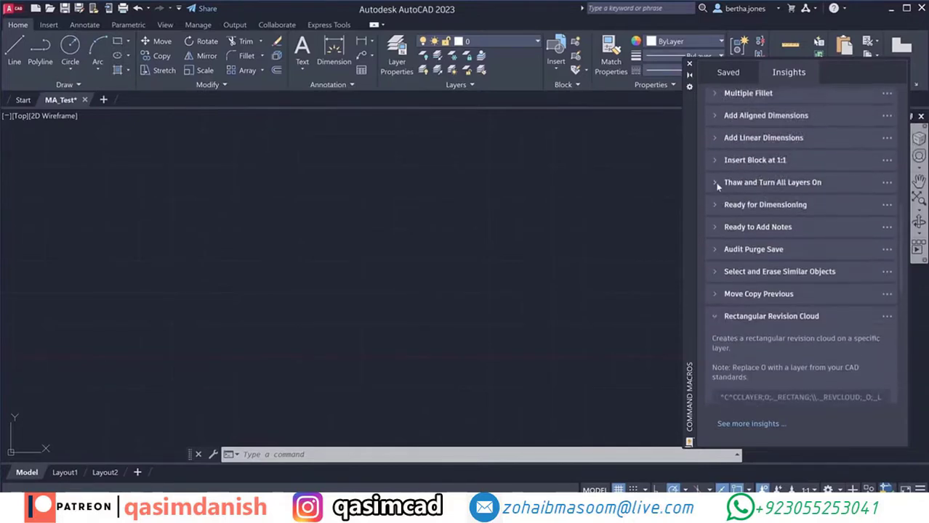
click(715, 184)
click(716, 160)
click(715, 117)
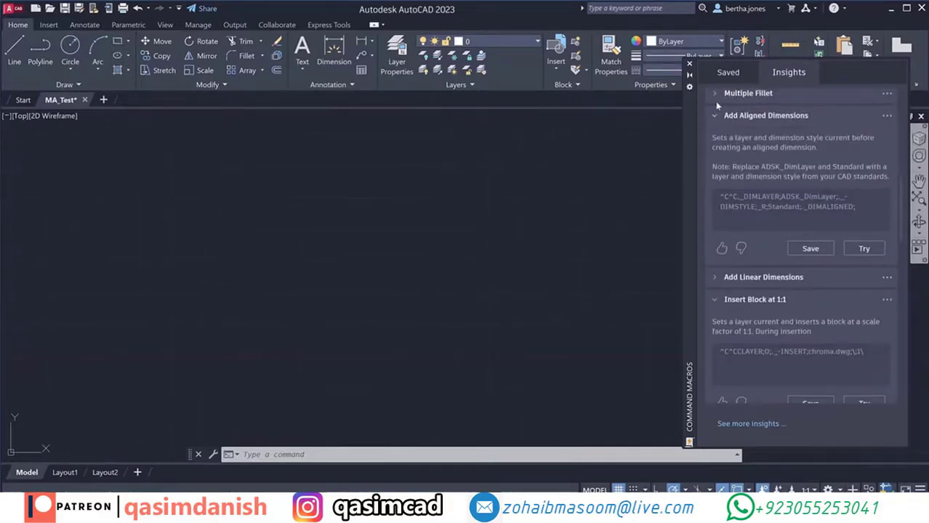
click(715, 272)
- Open the full My Insights page and read through its command recommendations
click(747, 424)
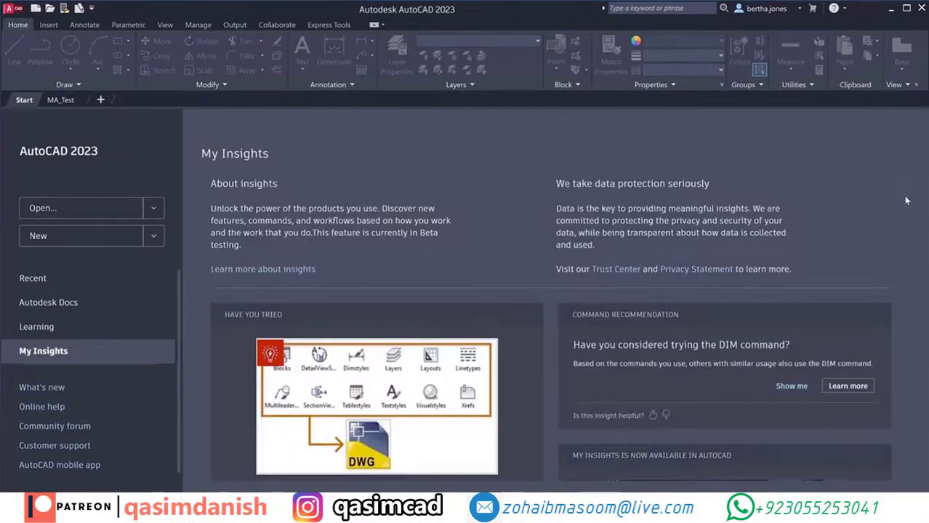
scroll(894, 228, down, 5)
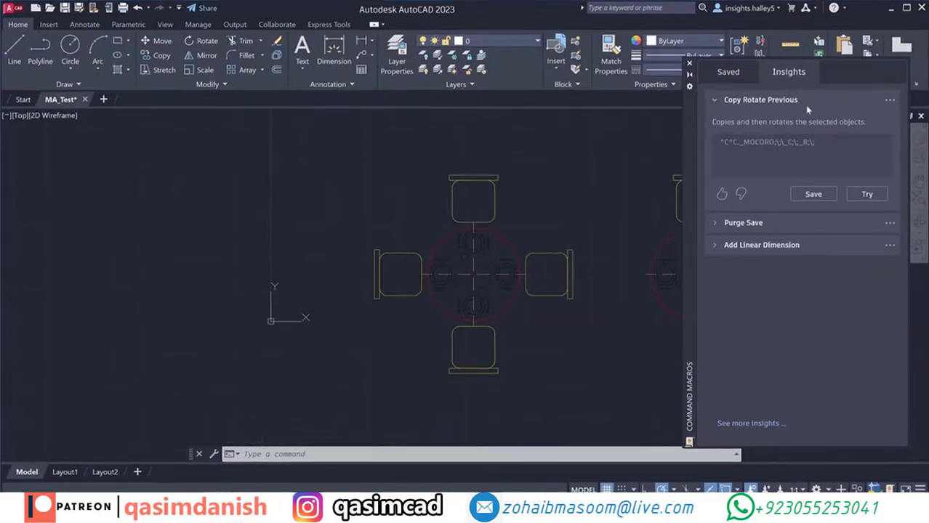
- Save the Copy Rotate Previous macro and run it to copy the second table's upper chair to its right side, rotated to face the table
click(813, 195)
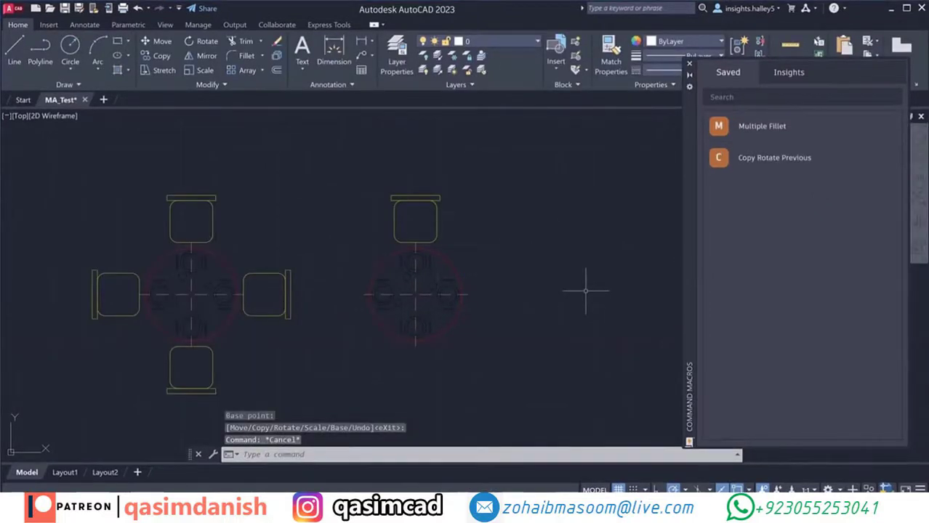
click(756, 158)
click(424, 197)
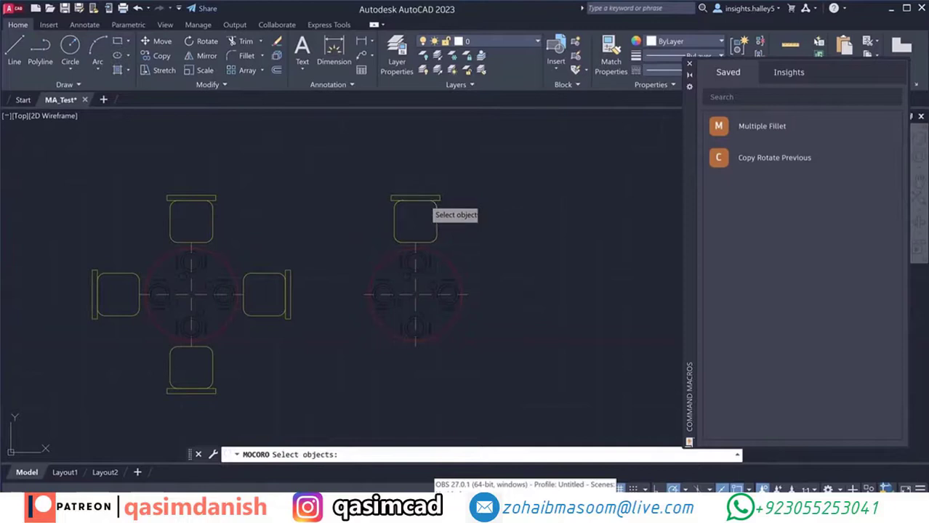
key(Return)
click(416, 243)
click(467, 295)
click(473, 331)
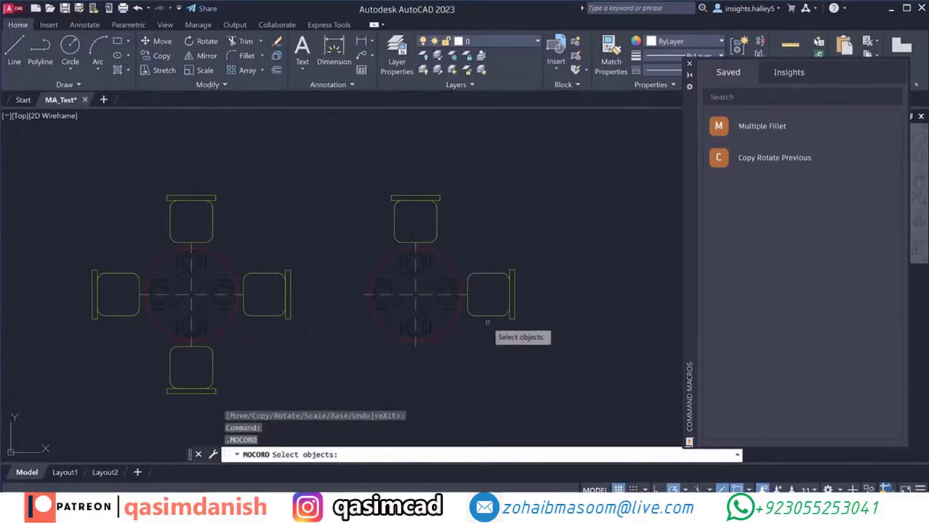
- Run Copy Rotate Previous to copy the right chair to the second table's lower side, rotated to face the table
click(755, 158)
click(467, 294)
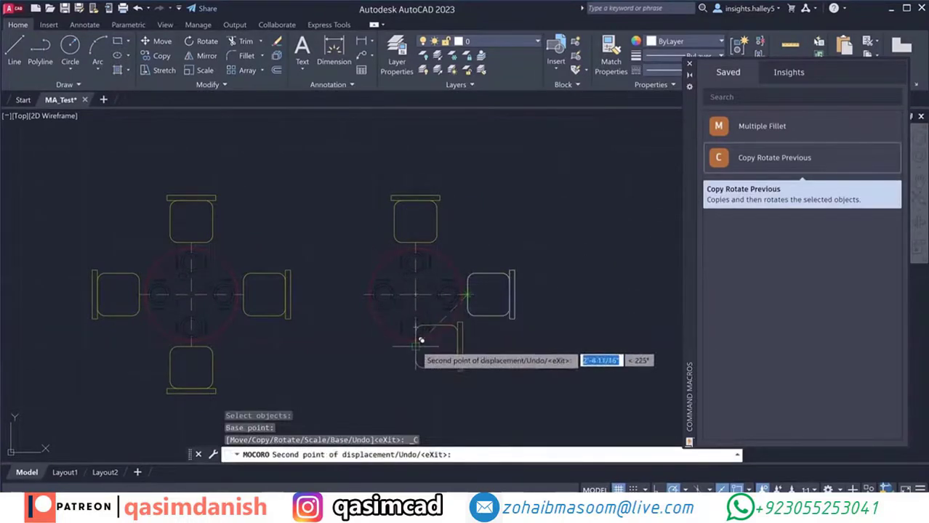
click(415, 346)
click(416, 366)
key(Escape)
- Inspect the Copy Rotate Previous macro's command properties in the Customize User Interface dialog and close it
right_click(753, 163)
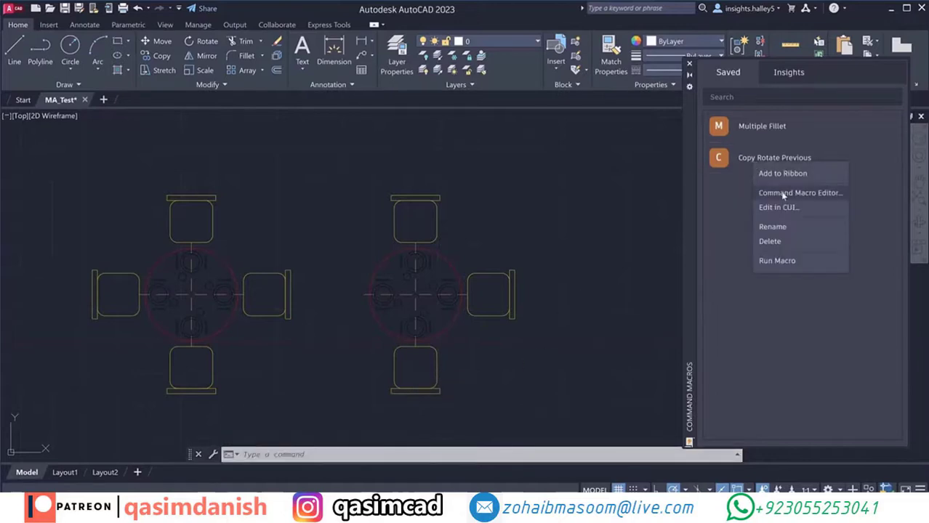
click(784, 209)
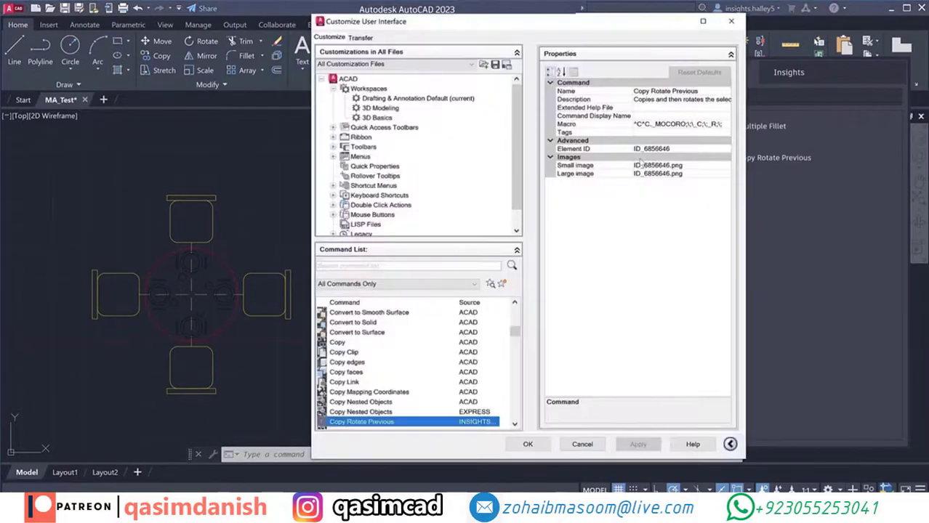
click(528, 444)
- Review the name, description, image and macro code of Copy Rotate Previous in the Command Macro Editor and close it
right_click(779, 157)
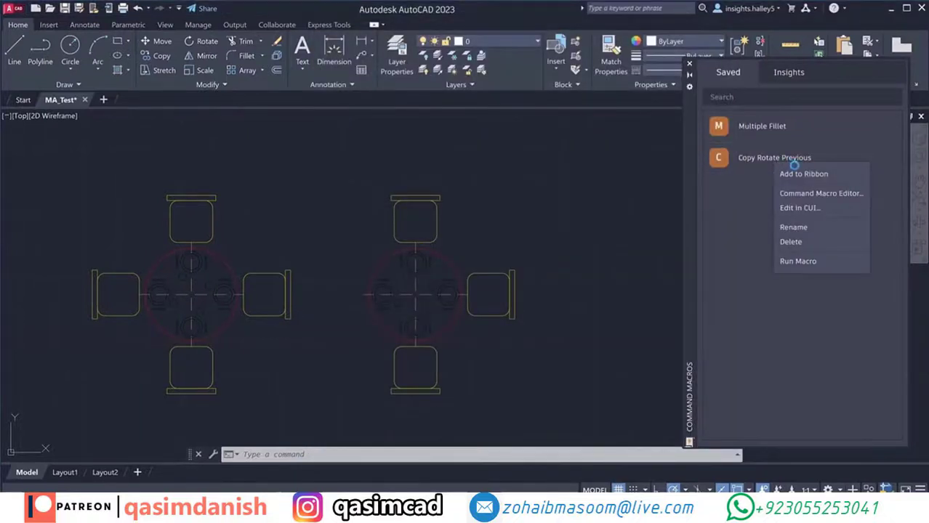
click(820, 193)
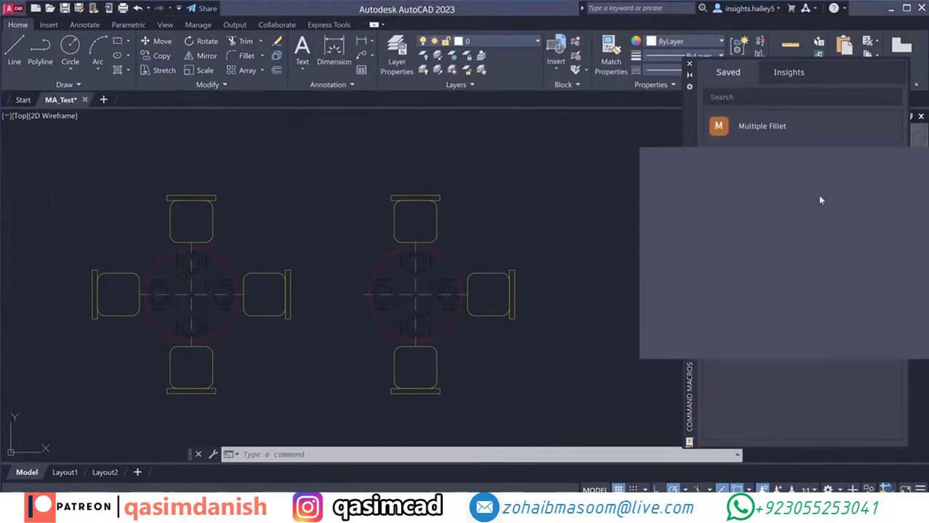
drag(808, 162, 567, 110)
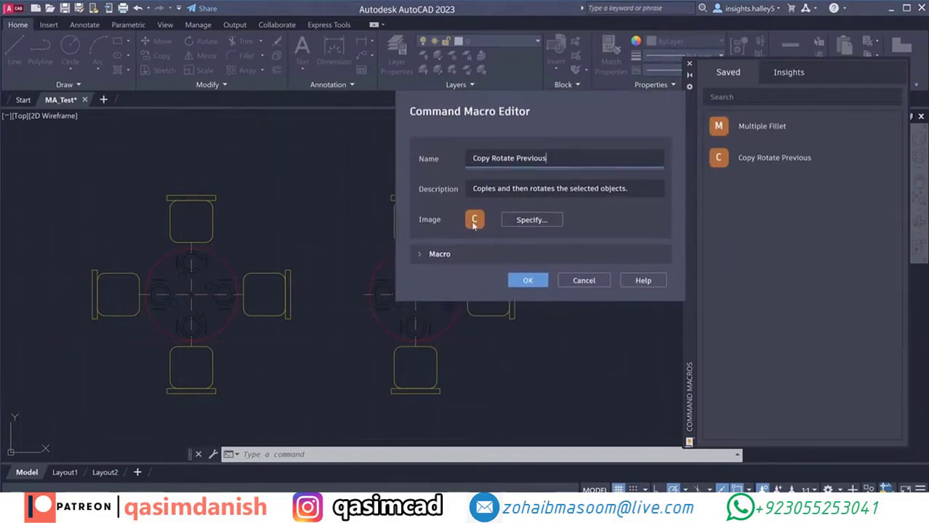
click(420, 254)
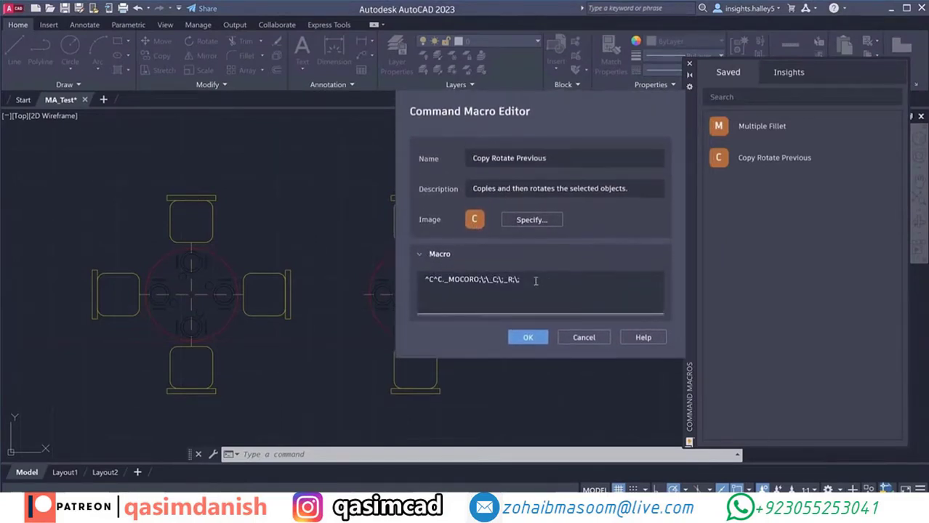
click(531, 338)
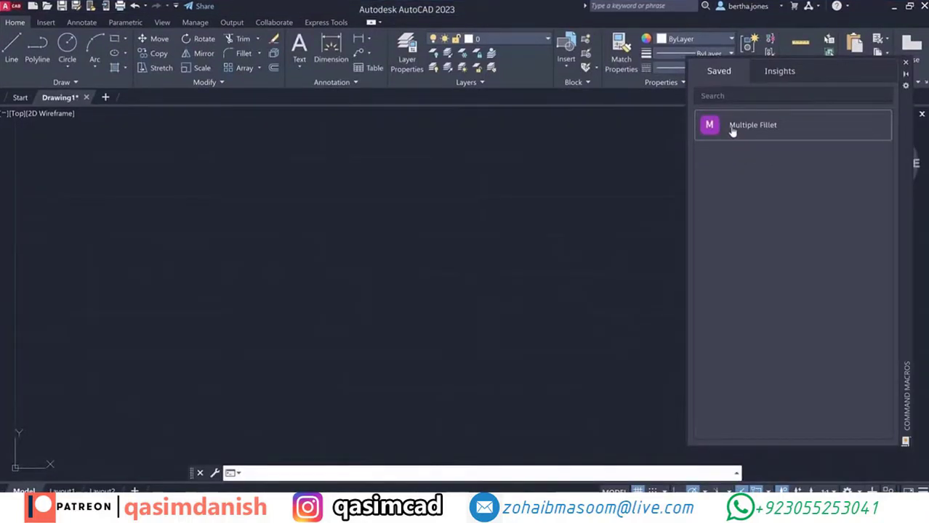
- Add the saved Multiple Fillet macro to the ribbon
right_click(732, 130)
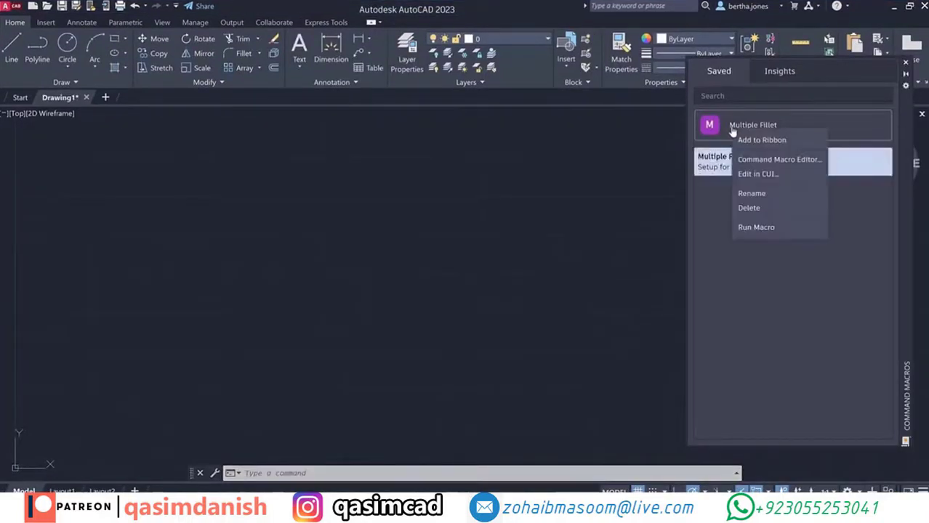
click(756, 142)
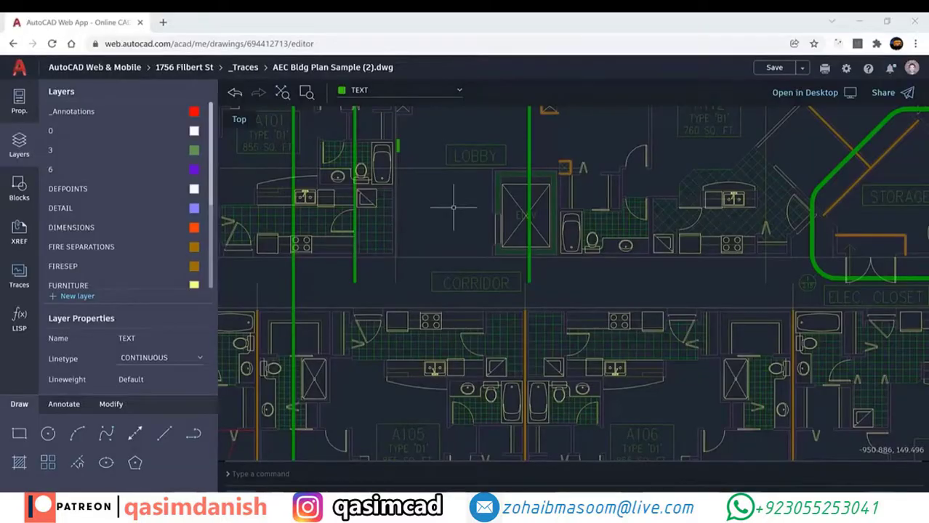
- Upload RRR.lsp to the LISP support files through APPLOAD, with Run on startup enabled
click(17, 320)
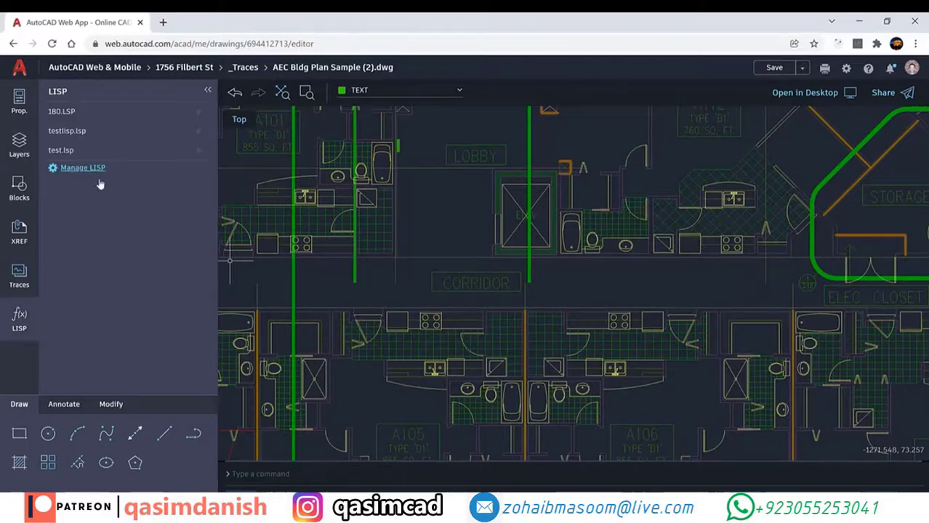
text(app)
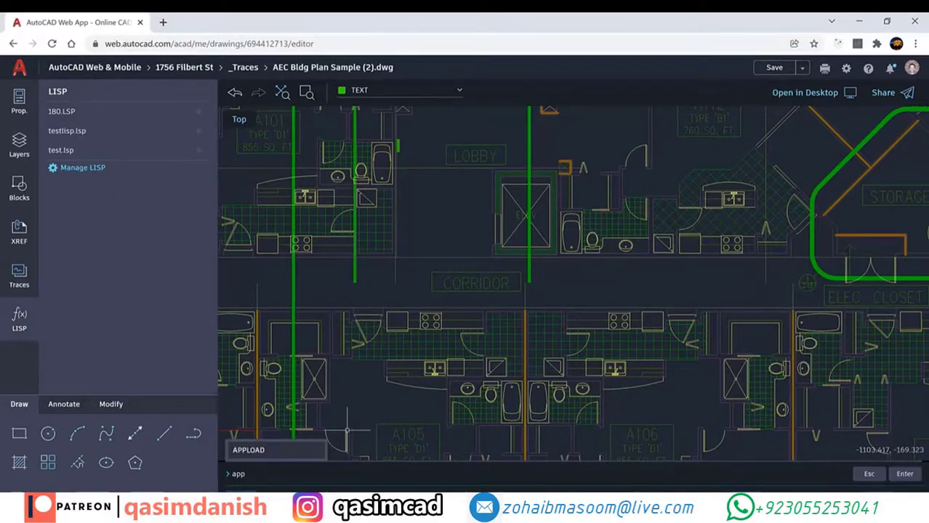
key(Return)
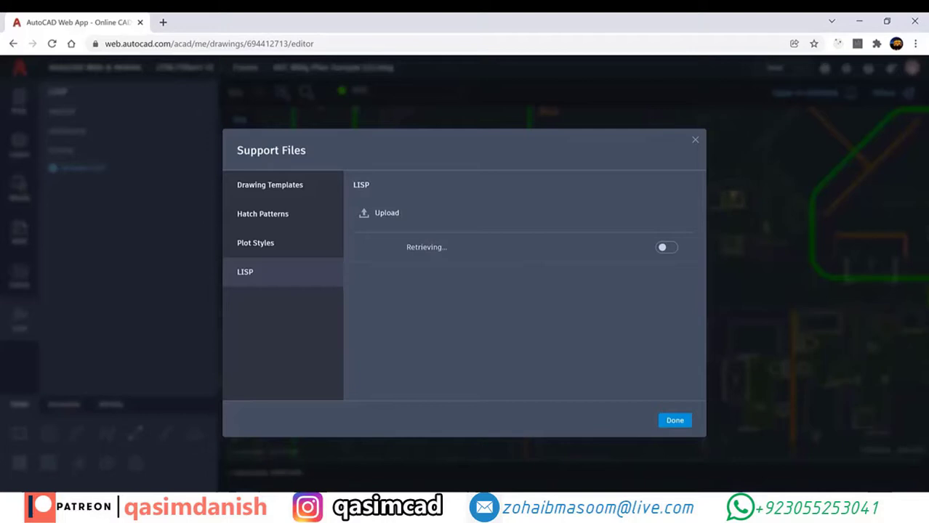
click(388, 217)
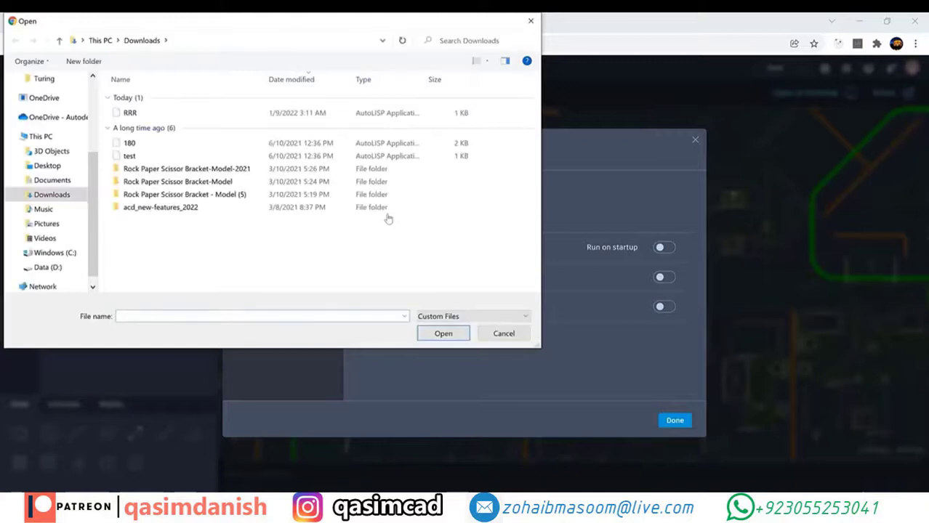
click(191, 115)
click(439, 333)
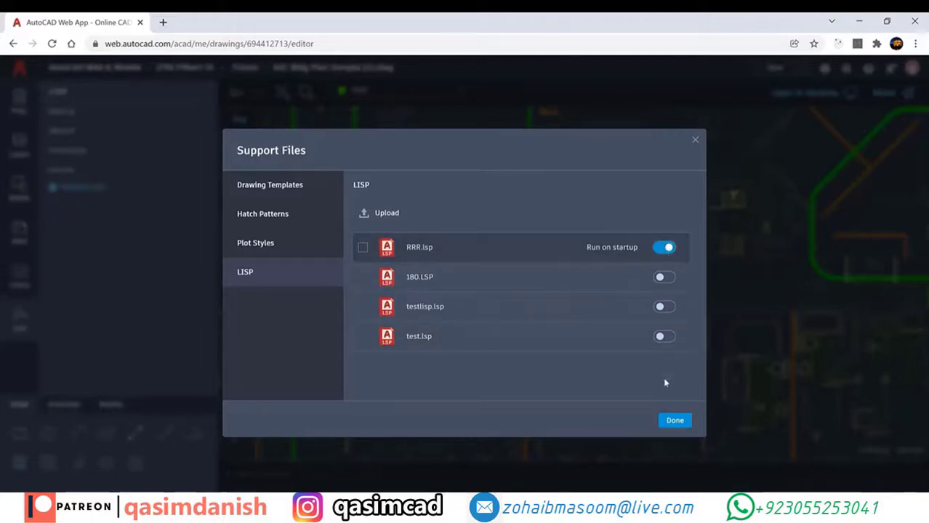
click(669, 425)
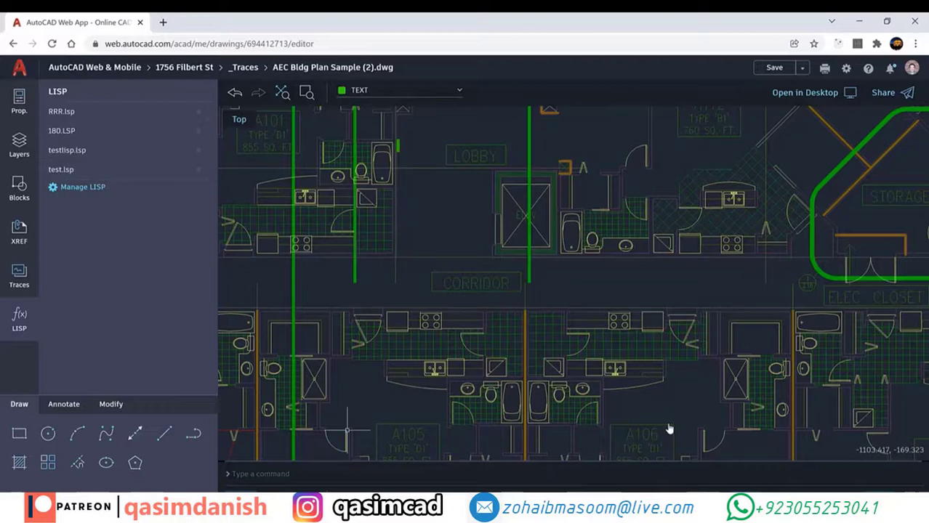
- Load the uploaded RRR.lsp routine into the drawing and run its rrr command
key(Escape)
key(Escape)
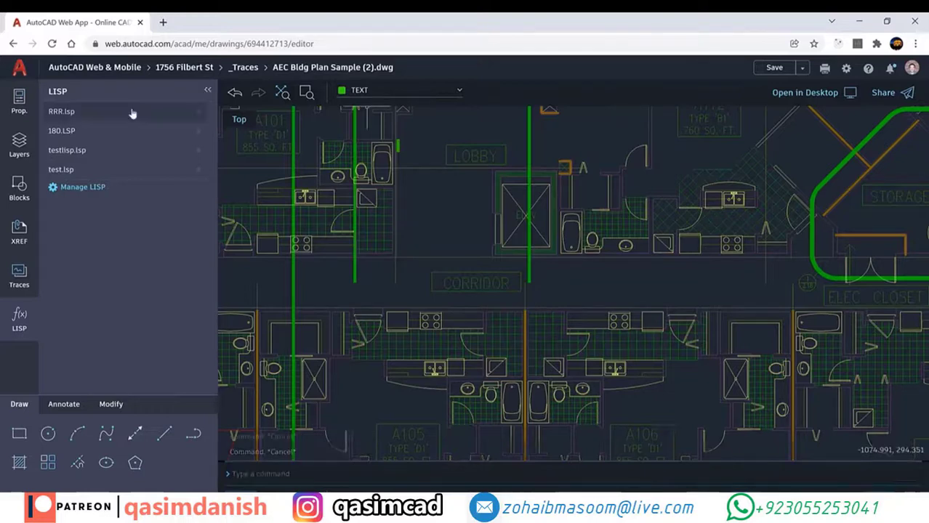
right_click(118, 117)
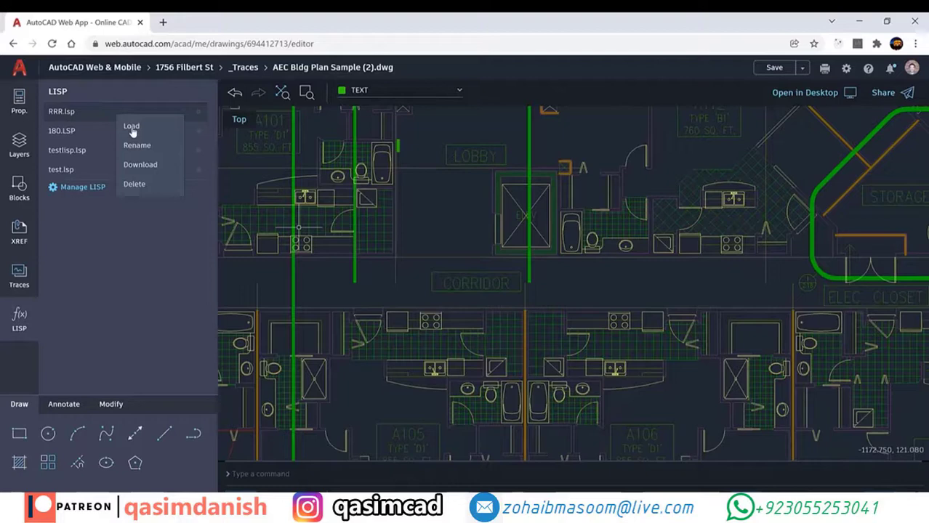
click(131, 127)
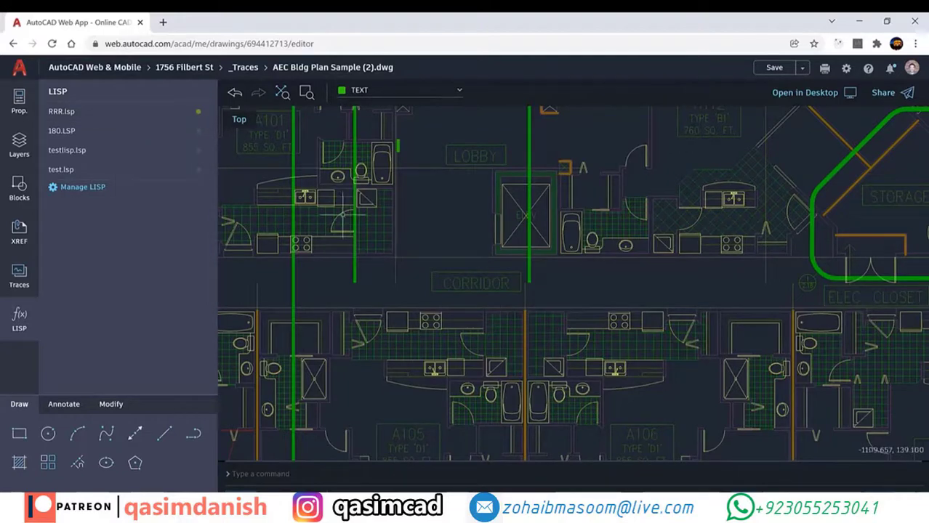
text(rrr)
key(Return)
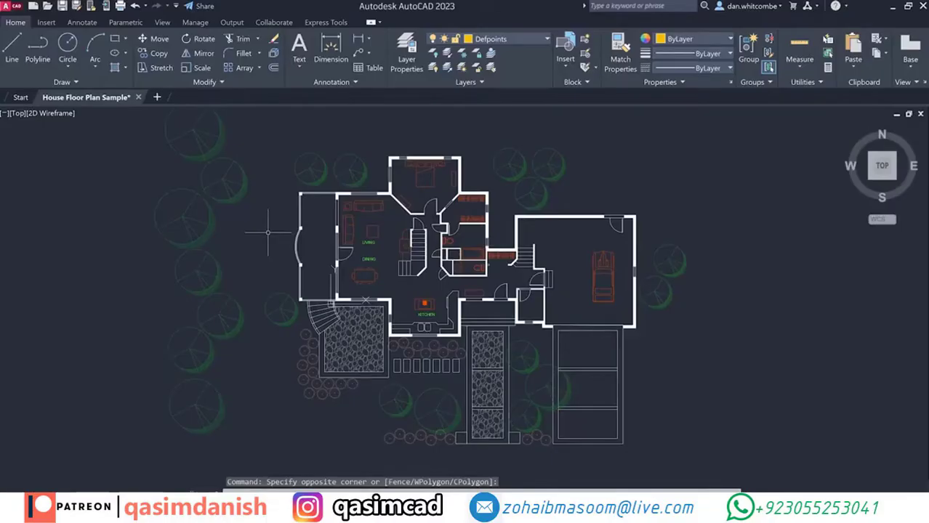
- Start COUNT in the House Floor Plan Sample drawing and define a rectangular count area around the main house
key(Return)
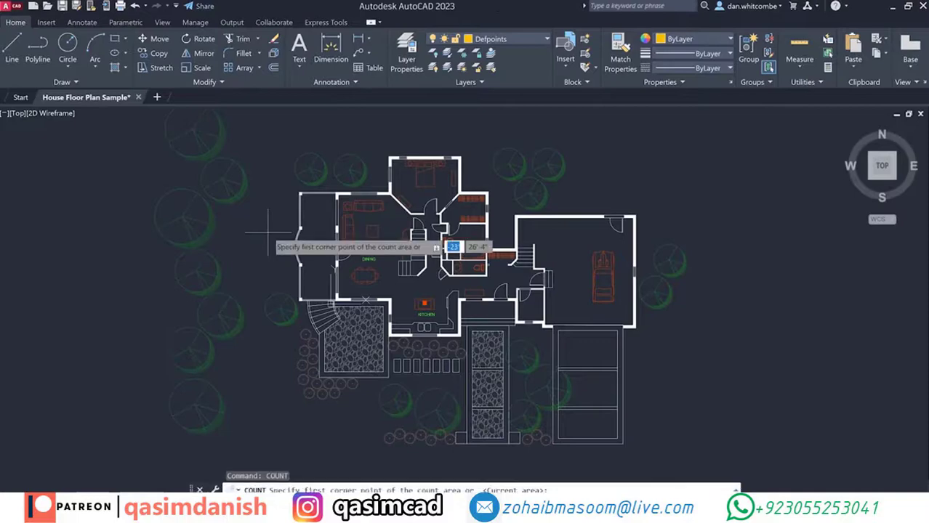
click(267, 131)
click(545, 396)
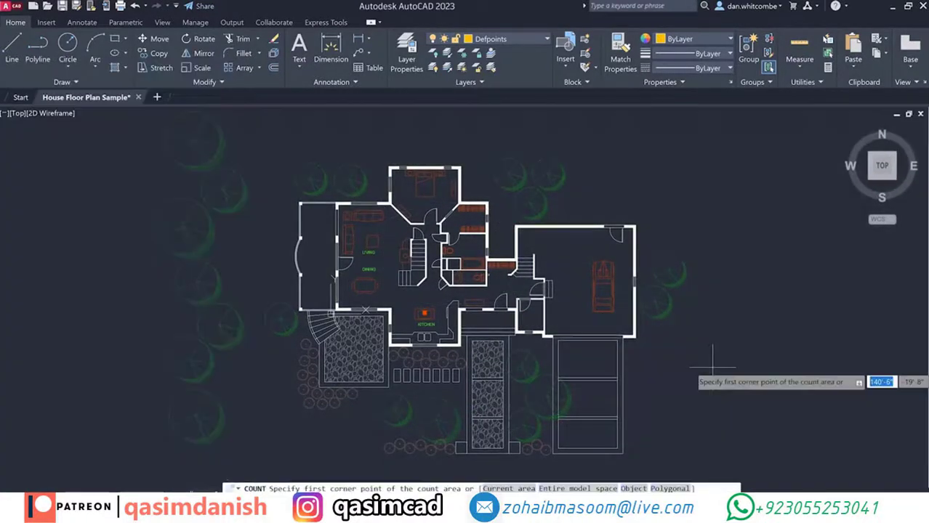
- Use COUNT's Object option to define the count area from the garage outline
text(o)
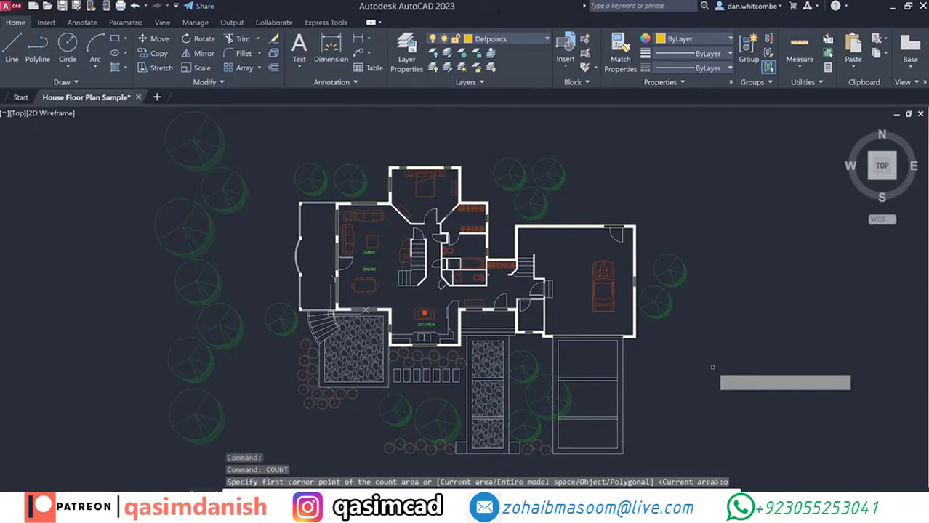
click(603, 337)
key(Return)
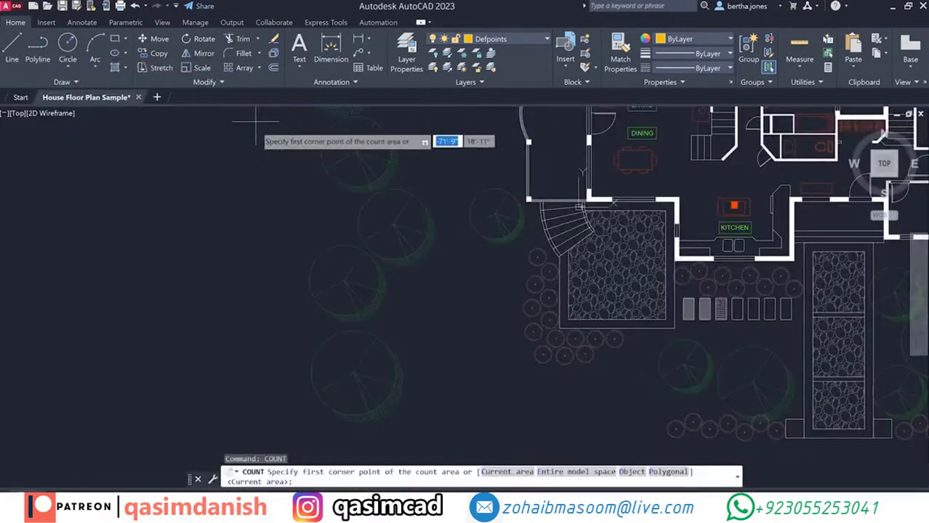
- Count the tree blocks within a rectangular area covering the trees and stone patio beside the house
click(252, 111)
click(690, 430)
click(398, 374)
key(Return)
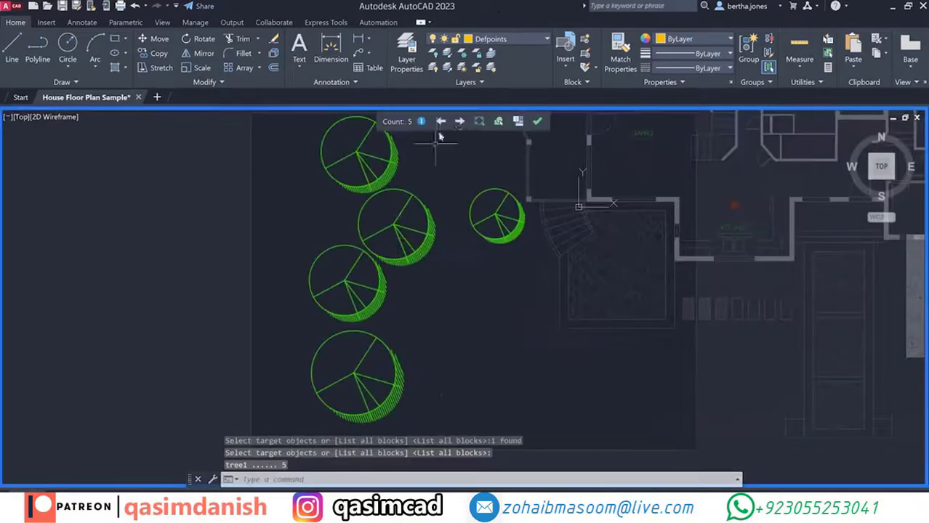
- Copy the counted trees to several new positions in and around the count area, and end the count
key(Return)
click(468, 352)
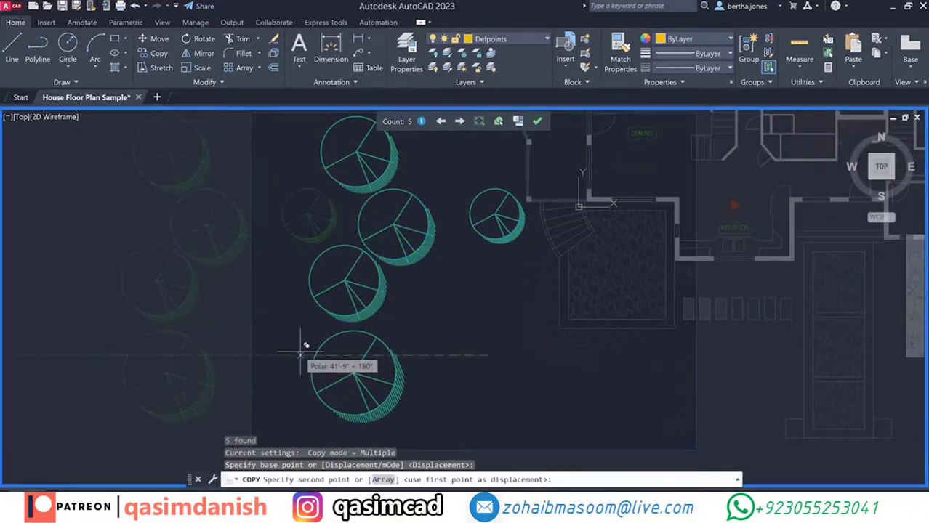
click(301, 351)
click(490, 373)
click(352, 392)
key(Escape)
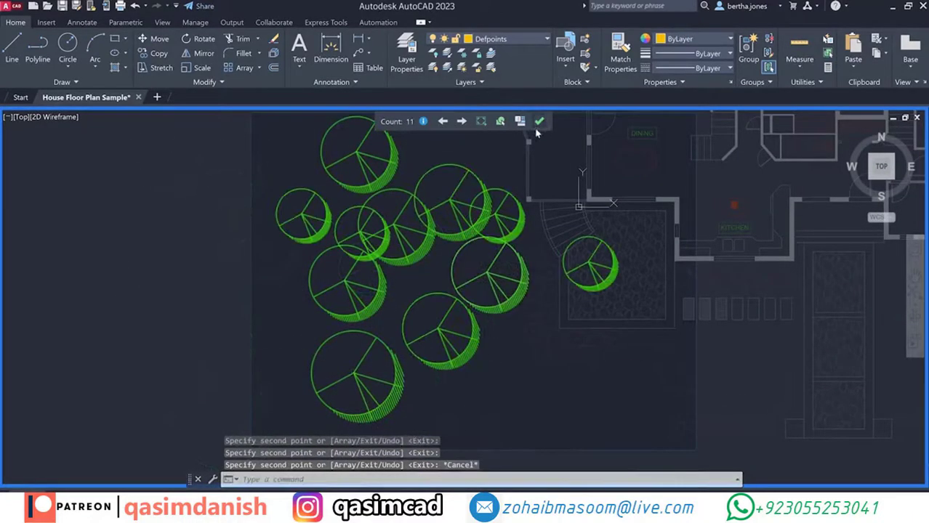
click(537, 123)
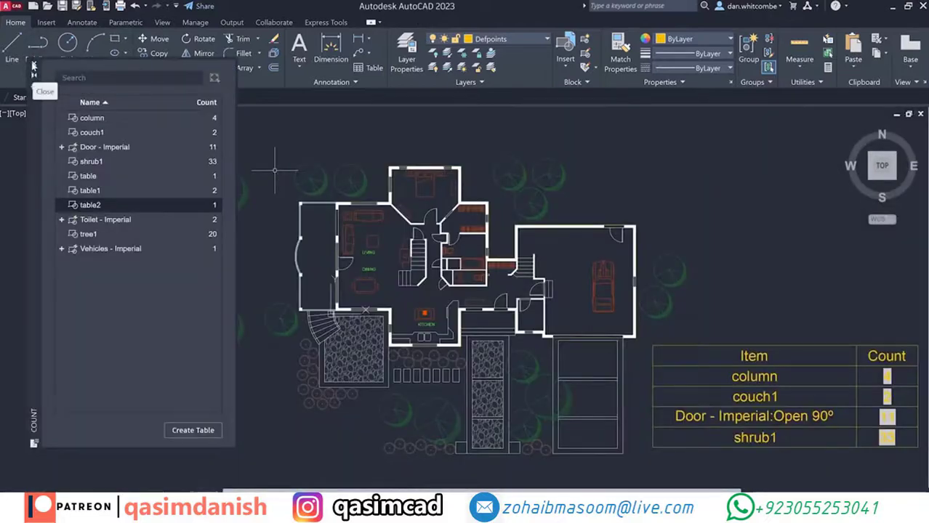
- Close the Count palette and inspect the column and shrub1 counts in the drawing from their table cells
click(34, 66)
click(881, 380)
middle_drag(876, 394, 798, 392)
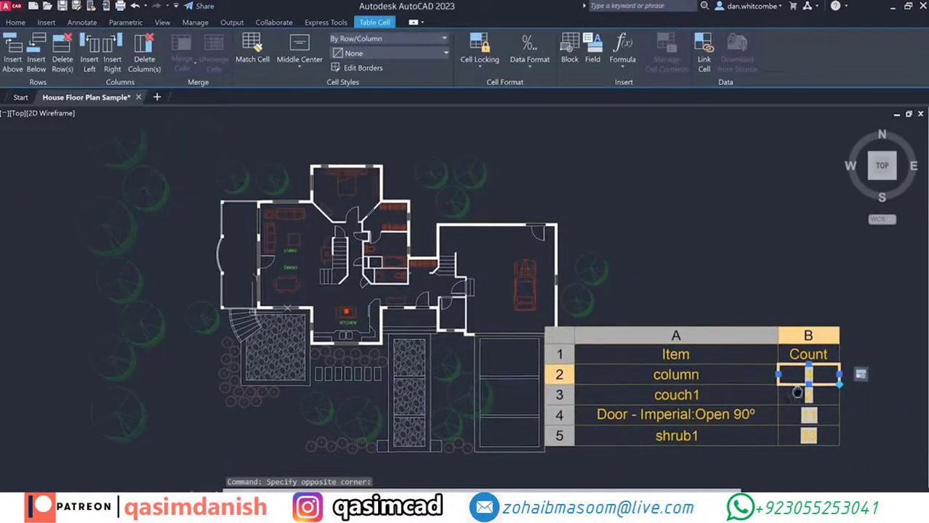
click(860, 374)
click(858, 387)
click(537, 121)
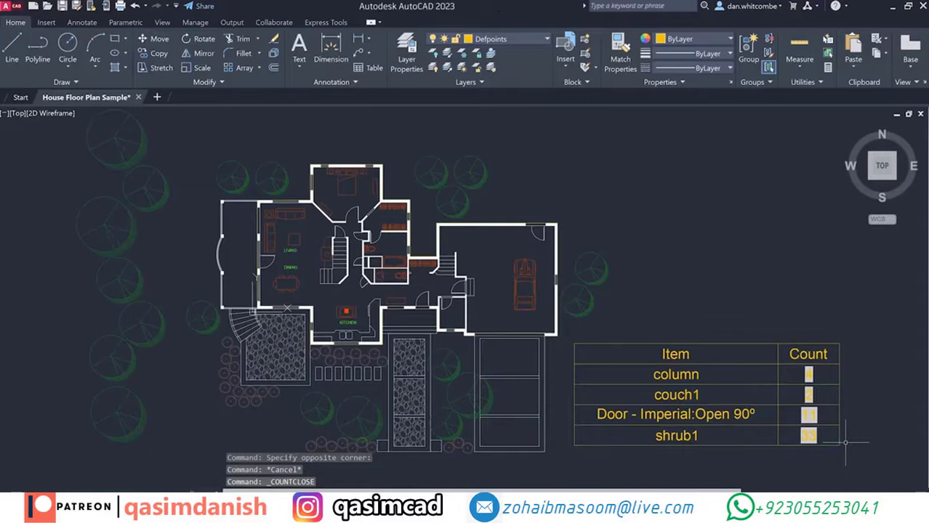
click(833, 435)
click(863, 444)
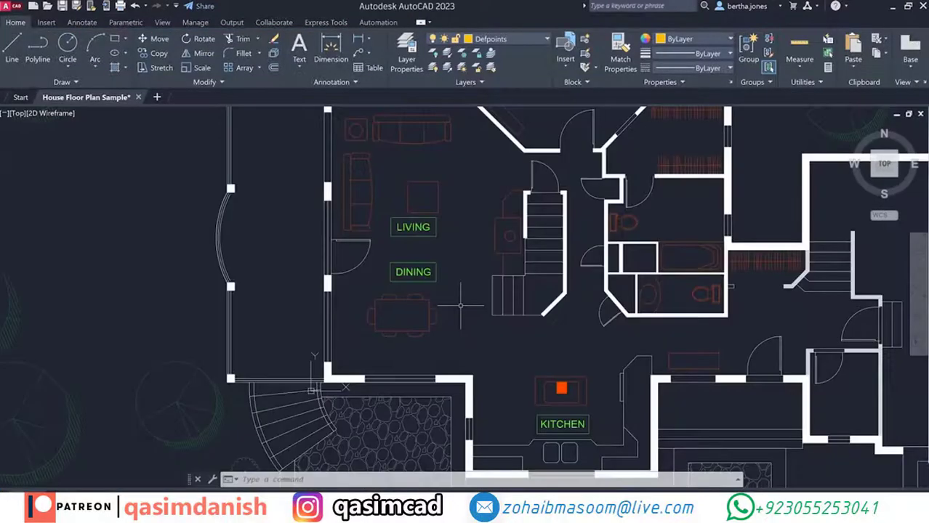
- Count all blocks in a rectangular area from the LIVING label to the KITCHEN label, and highlight text 1, text 2 and text 3
text(count)
key(Return)
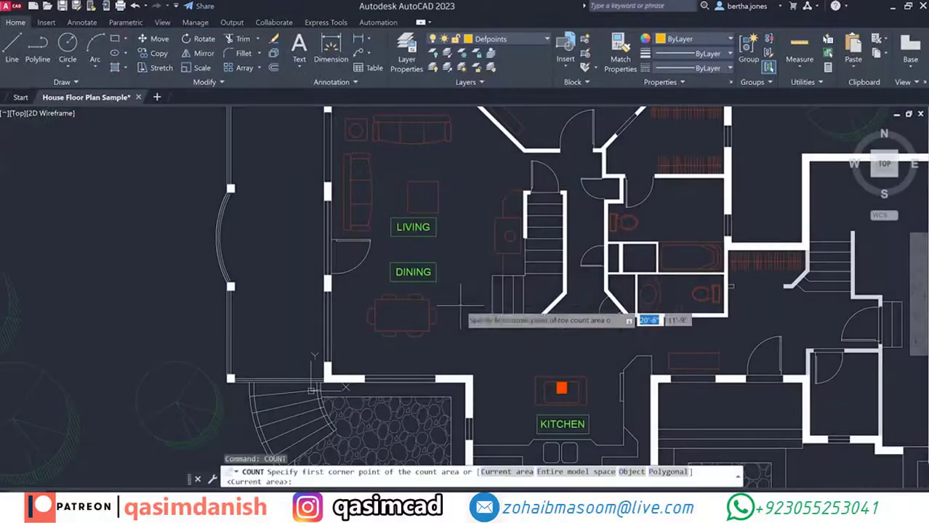
click(375, 213)
click(604, 433)
key(Return)
click(128, 134)
click(133, 148)
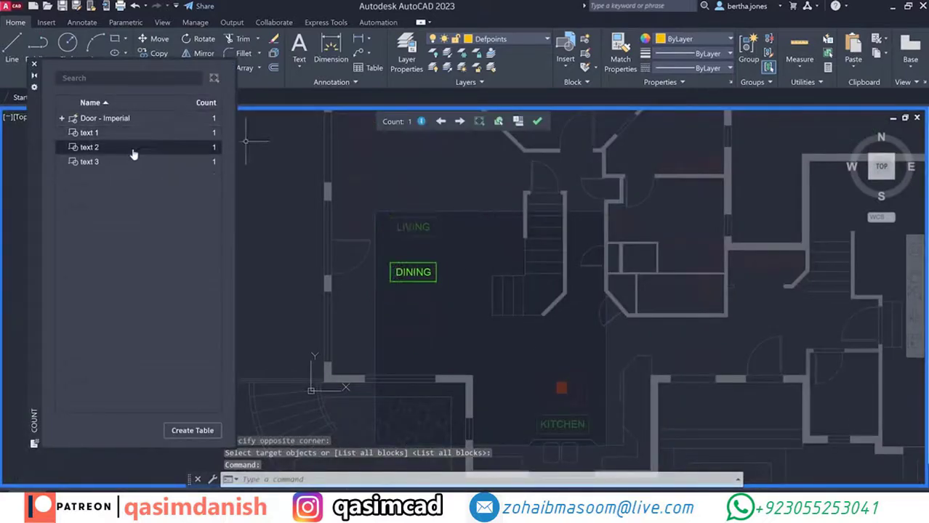
click(131, 164)
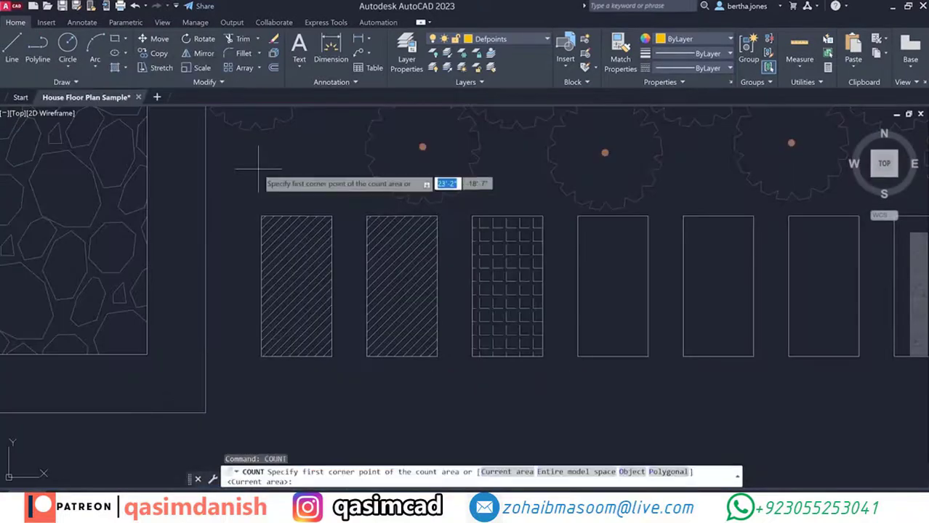
- Count the diagonally hatched paver block within a rectangular area around the first three pavers, and end the count
click(241, 186)
click(576, 414)
click(394, 329)
key(Return)
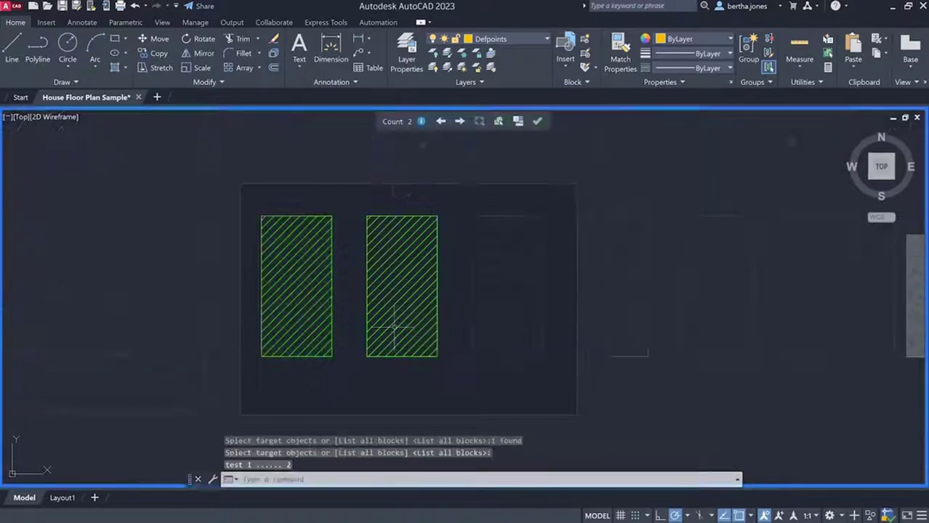
click(537, 122)
- Start another block count on the row of pavers
key(Return)
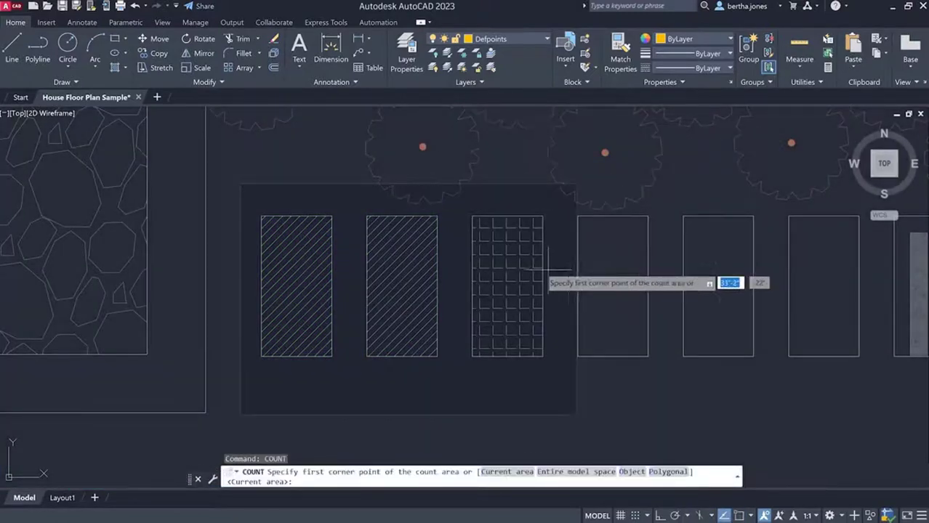